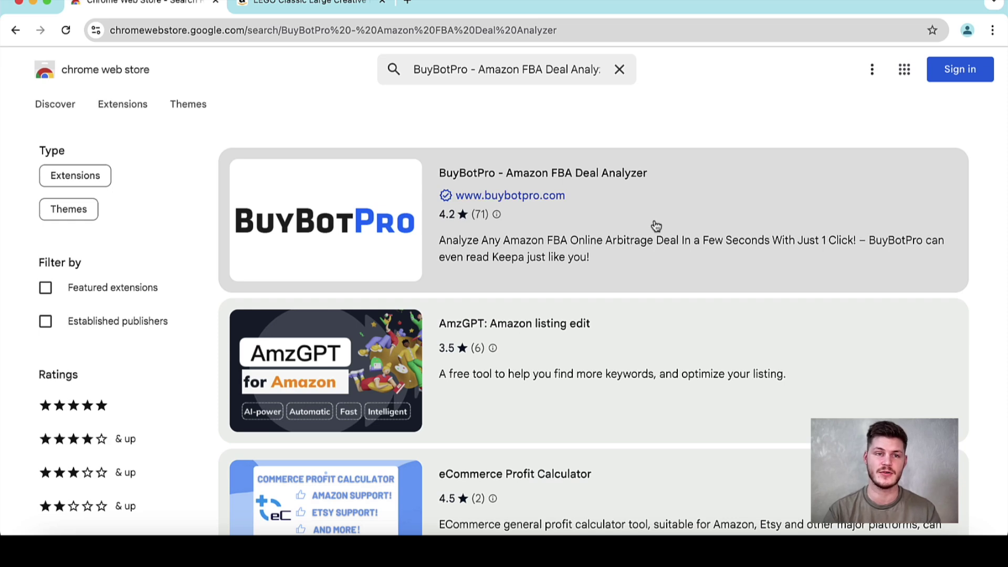
Add the BuyBotPro - Amazon FBA Deal Analyzer extension to Chrome and pin it for quick access
left_click(595, 178)
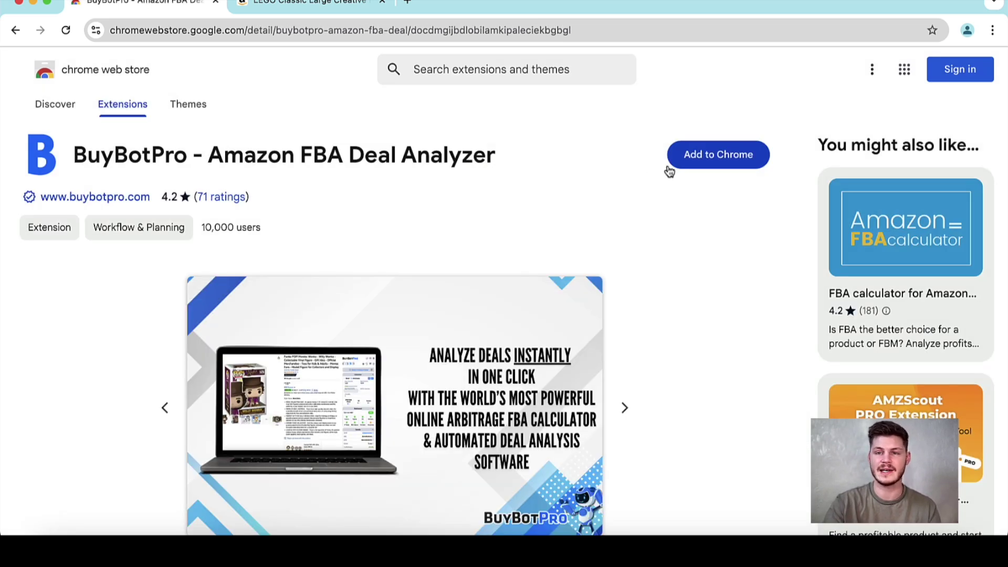
left_click(702, 160)
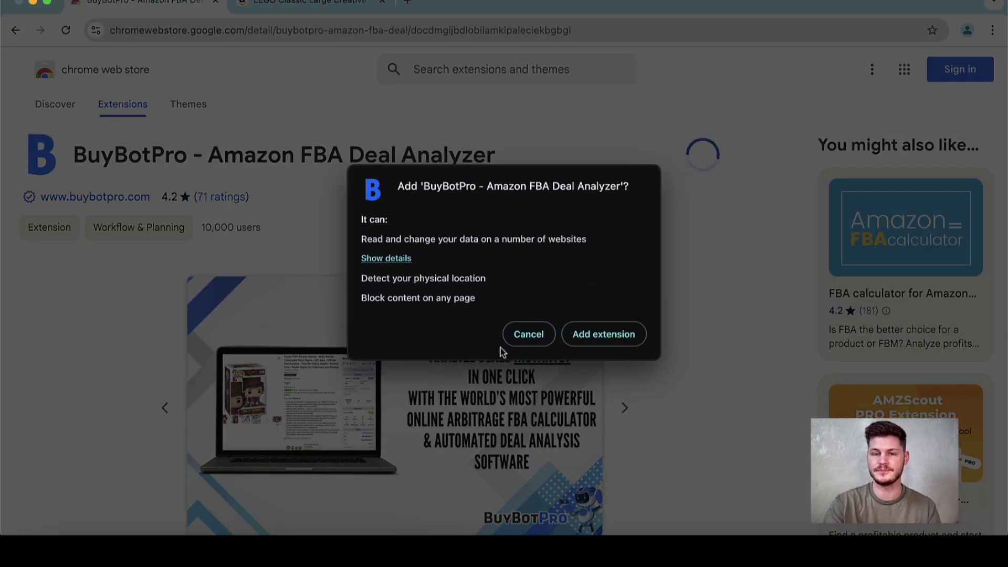
left_click(610, 334)
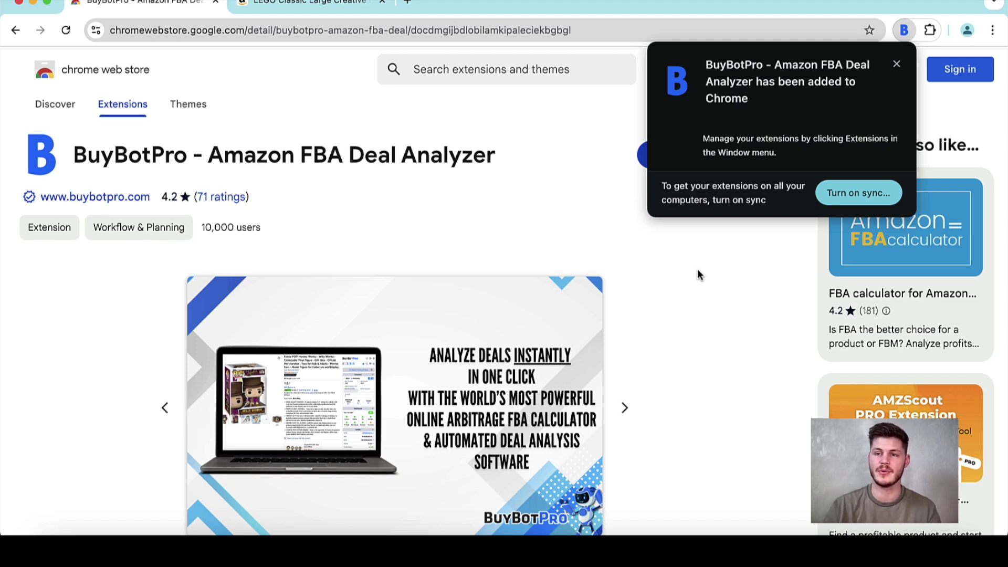
left_click(896, 63)
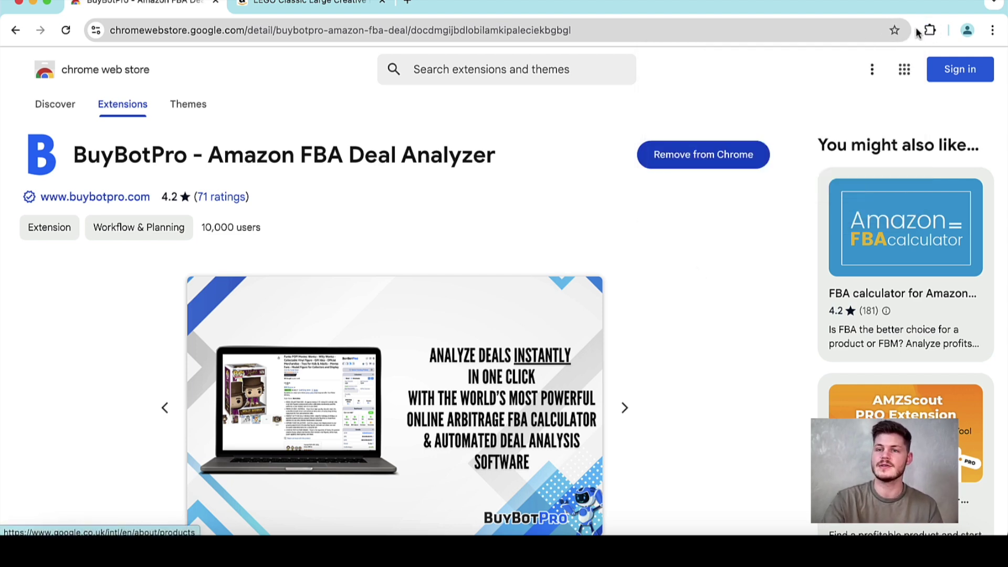
left_click(930, 30)
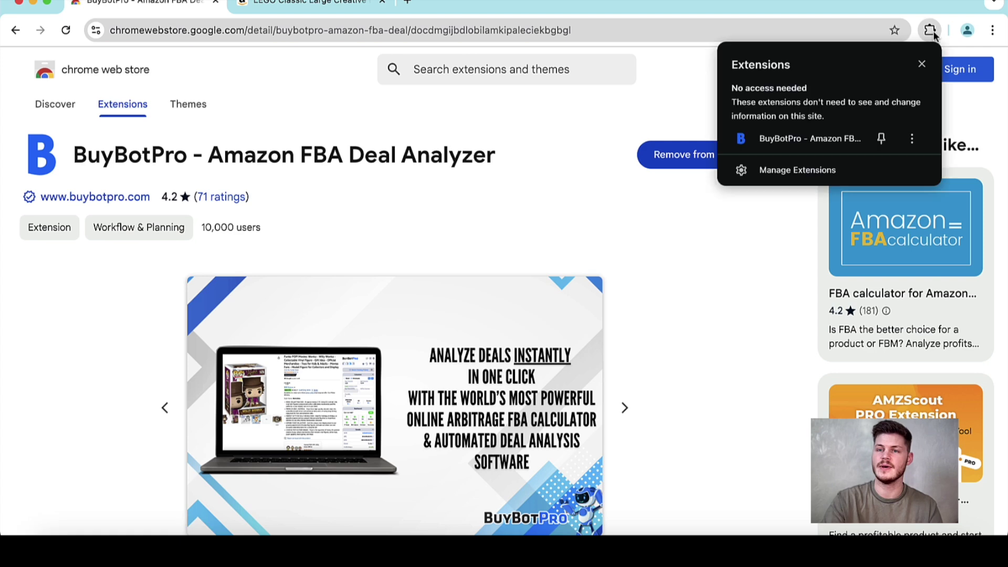
left_click(881, 140)
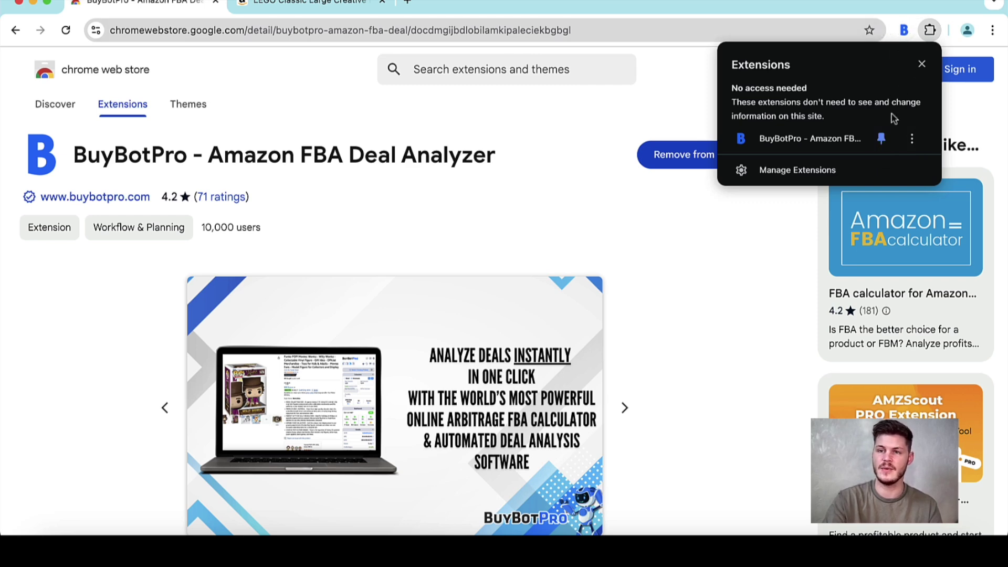
View the BuyBotPro extension's management details, including its permissions and site access, and close the page
left_click(907, 143)
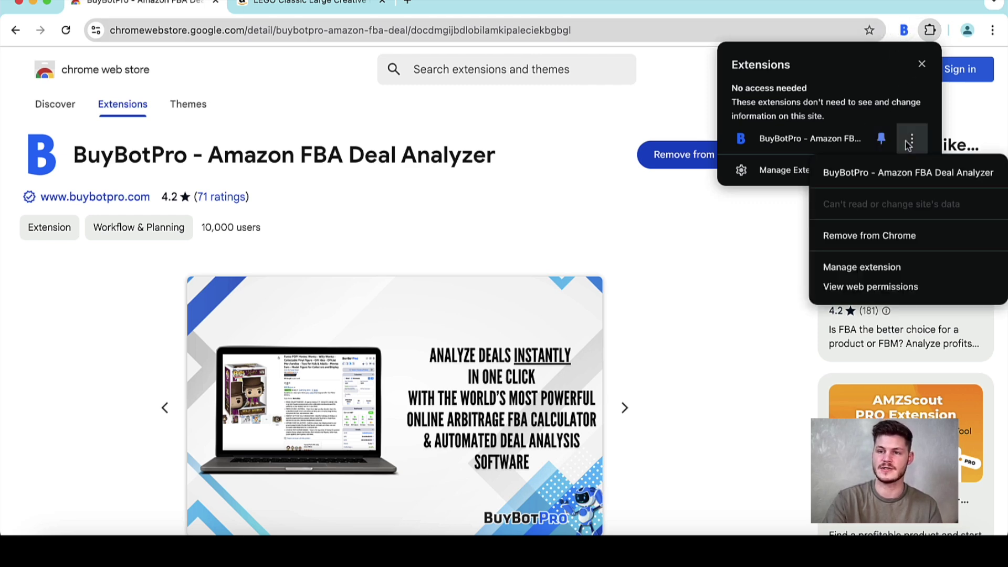
left_click(861, 267)
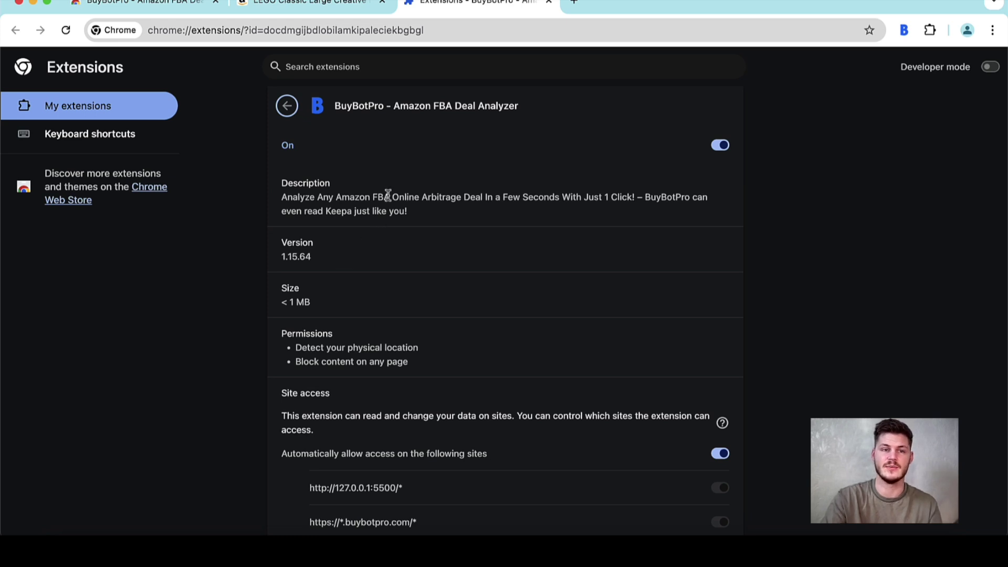
left_click(549, 4)
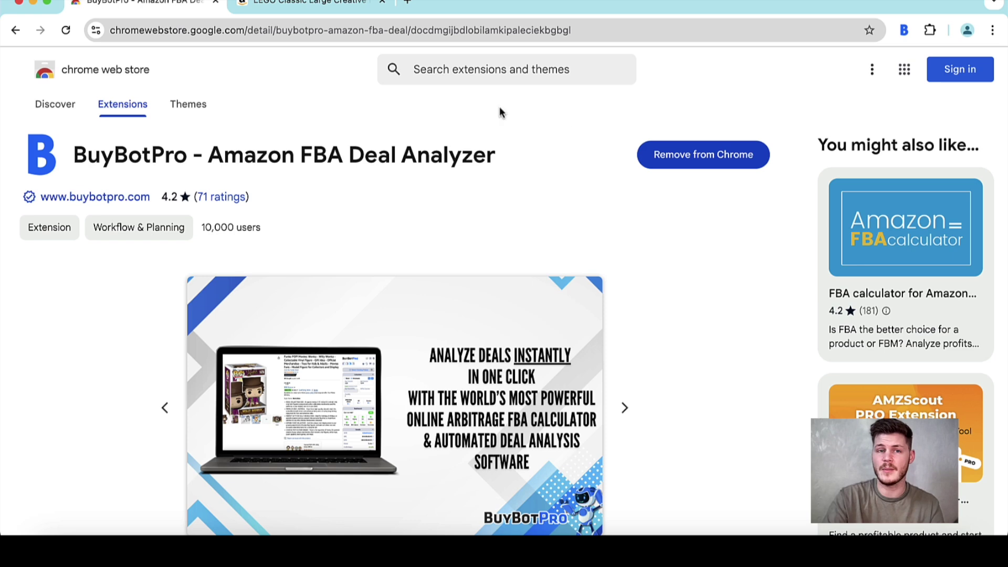
Switch to the Amazon product page for the LEGO Classic Large Creative Brick Storage Box and reload it
left_click(328, 6)
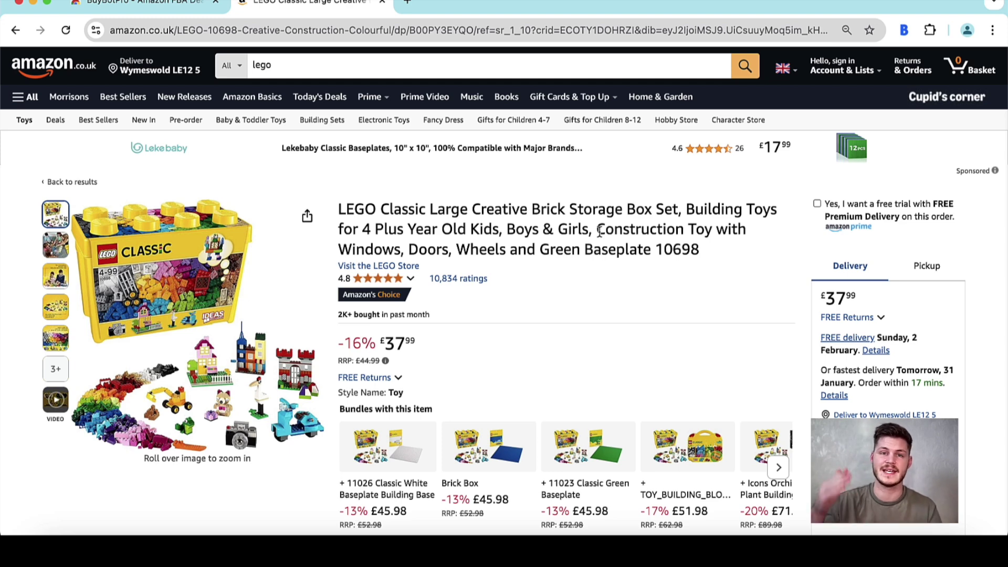
left_click(545, 34)
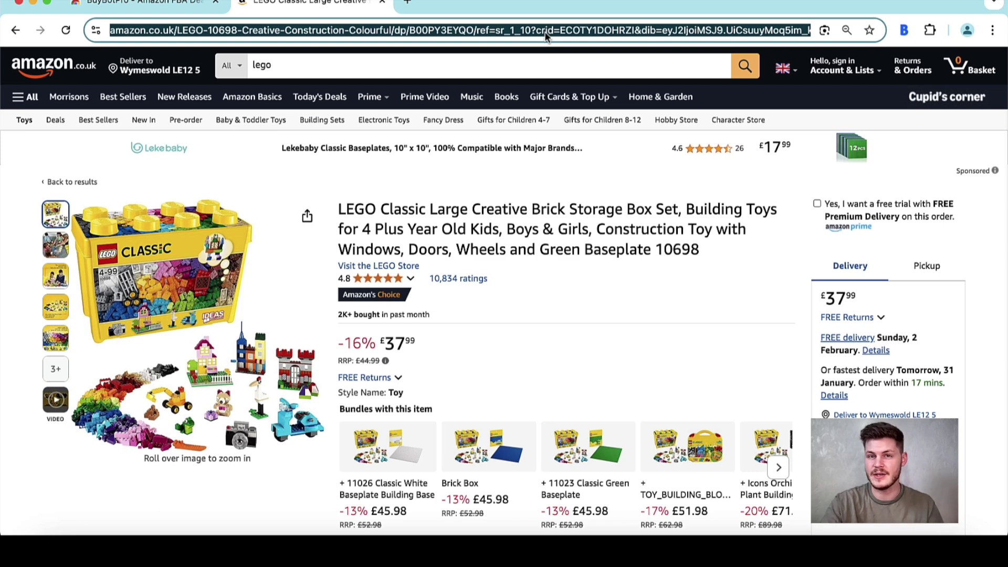
key("Return")
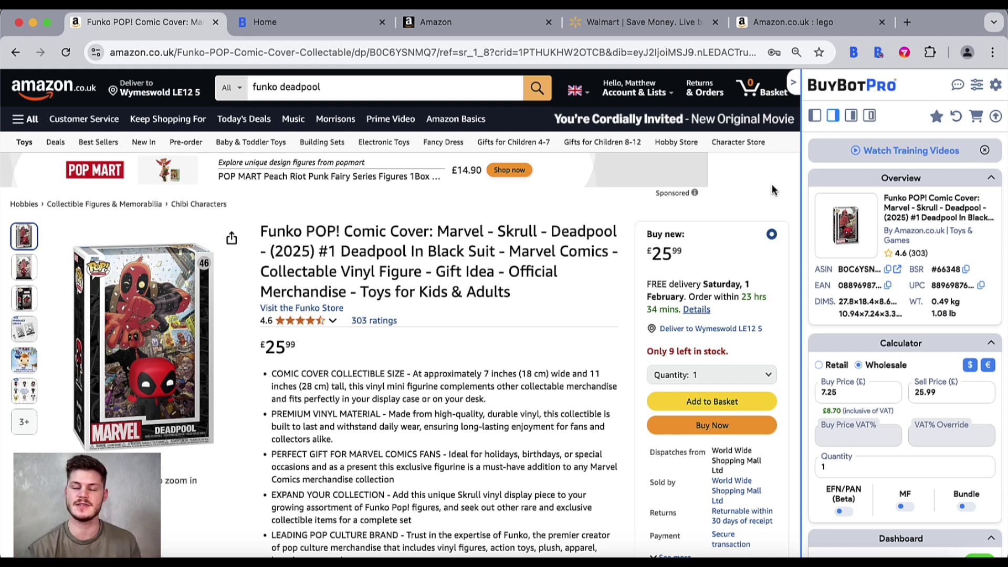
Try the BuyBotPro panel's in-page layouts and left-side docking, and return it to the right-side docked layout
left_click(852, 119)
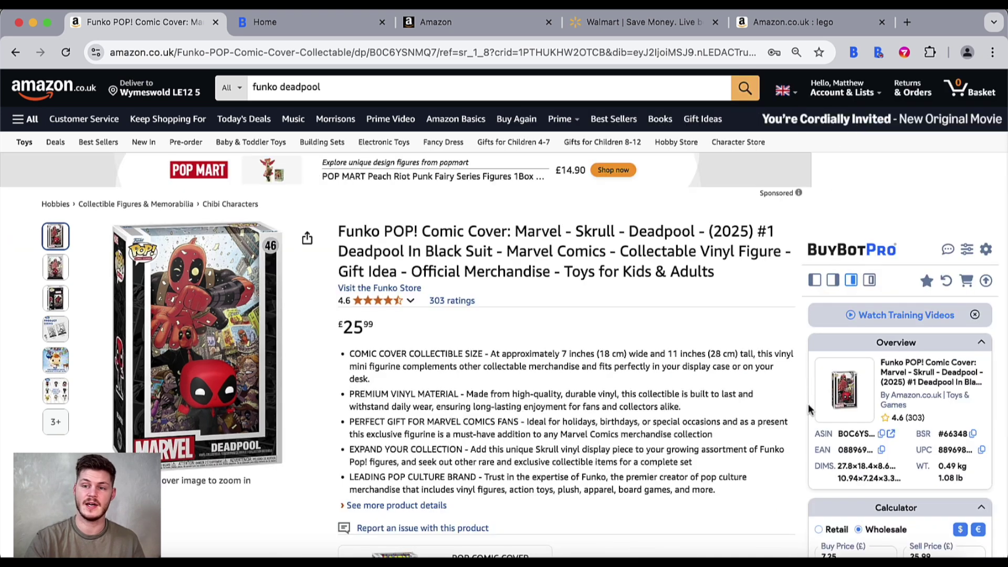
scroll(777, 408, "down", 3)
scroll(776, 402, "up", 2)
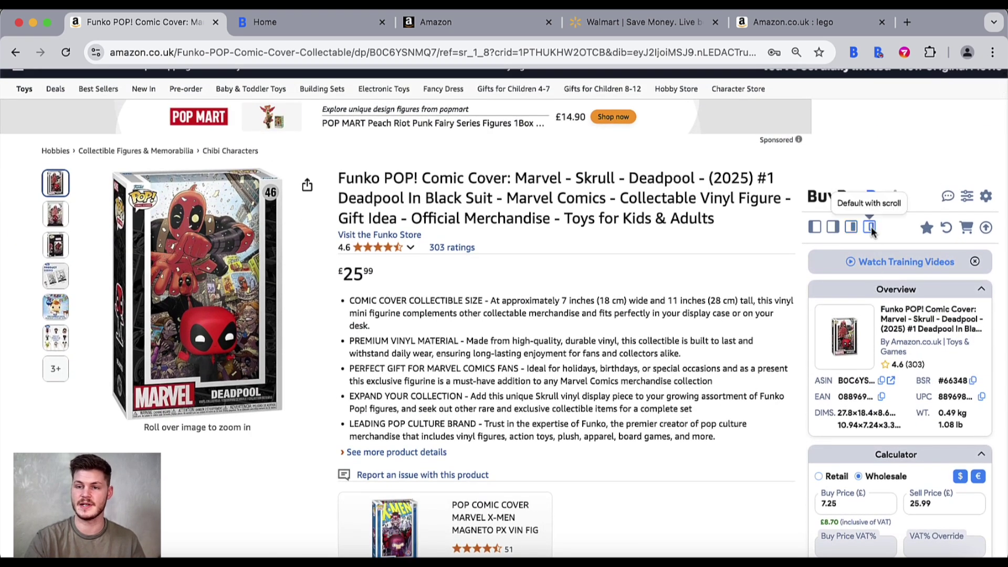
scroll(742, 379, "down", 3)
scroll(837, 357, "down", 6)
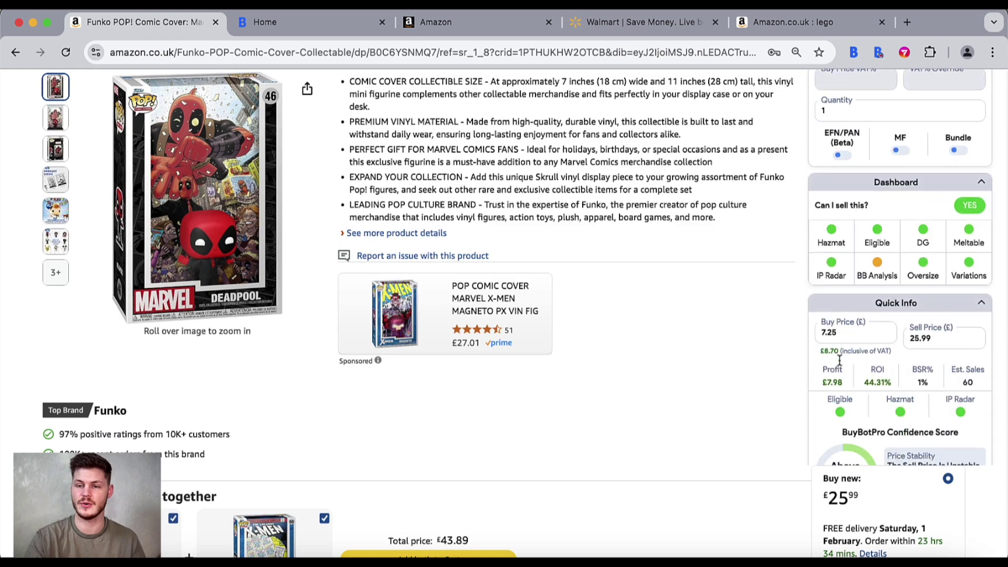
scroll(839, 360, "up", 6)
scroll(755, 316, "up", 4)
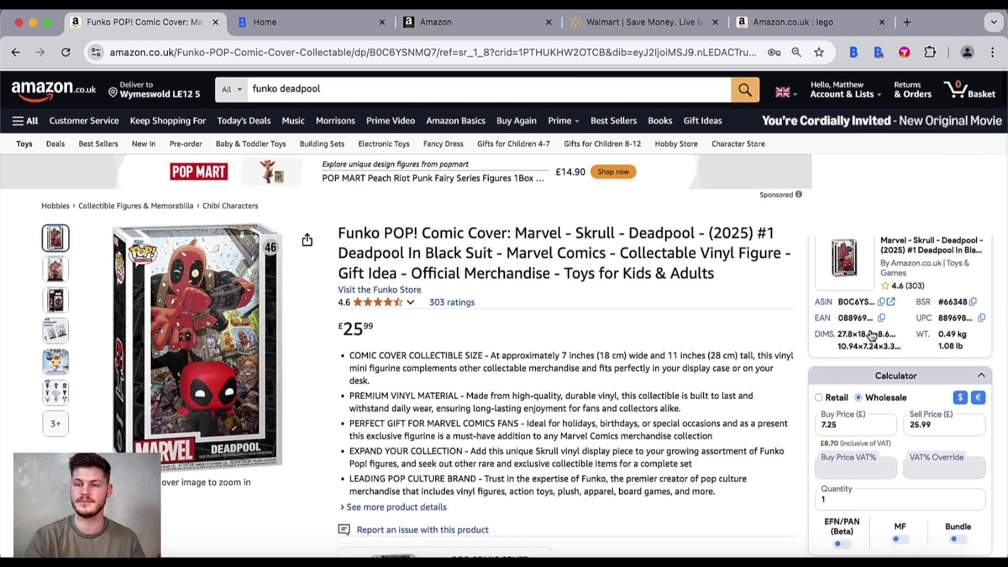
left_click(833, 280)
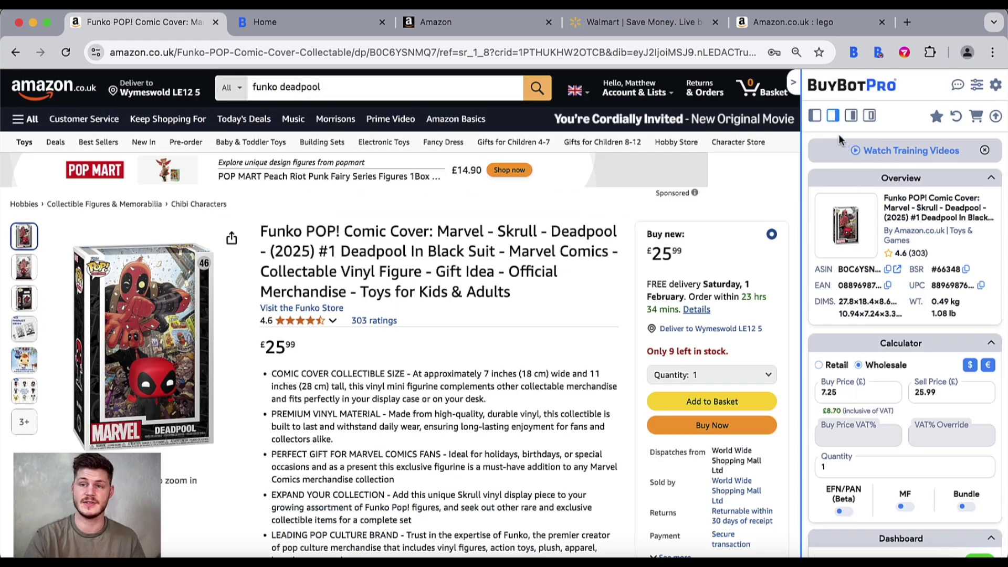
left_click(815, 116)
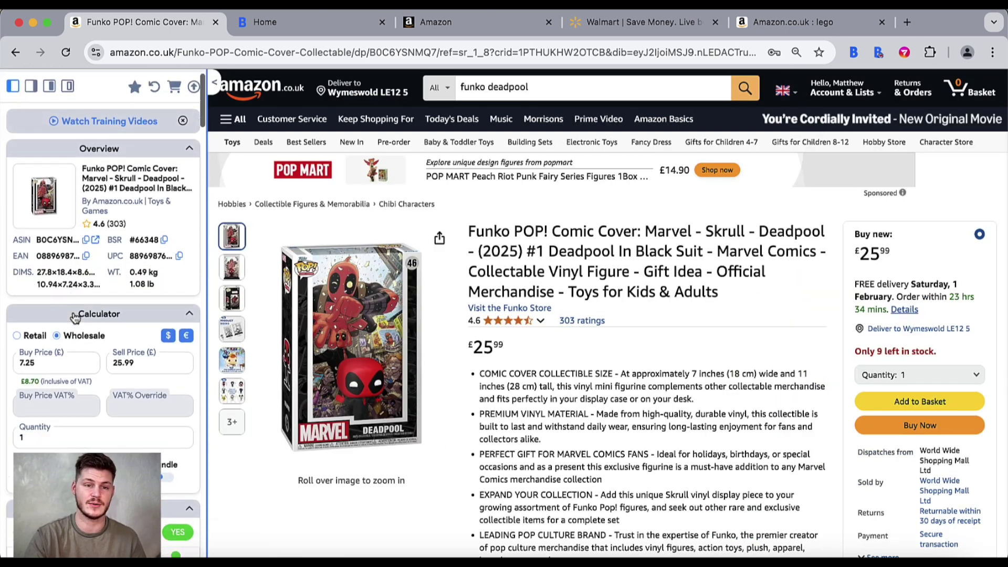
left_click(31, 115)
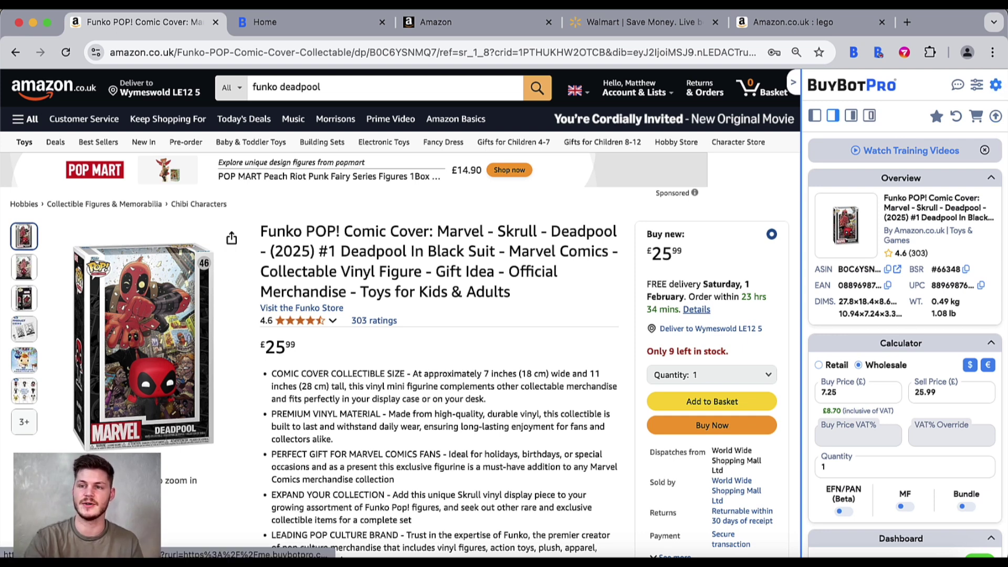
Open the BuyBotPro settings, check the preferred marketplace options and set Tax / VAT Settings to US & Canadian Sellers
left_click(995, 85)
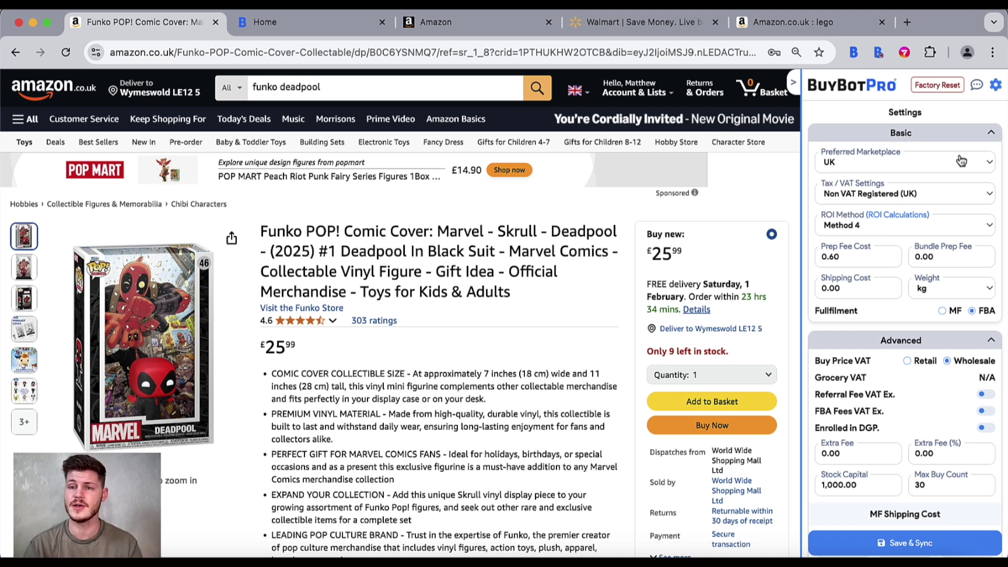
left_click(886, 165)
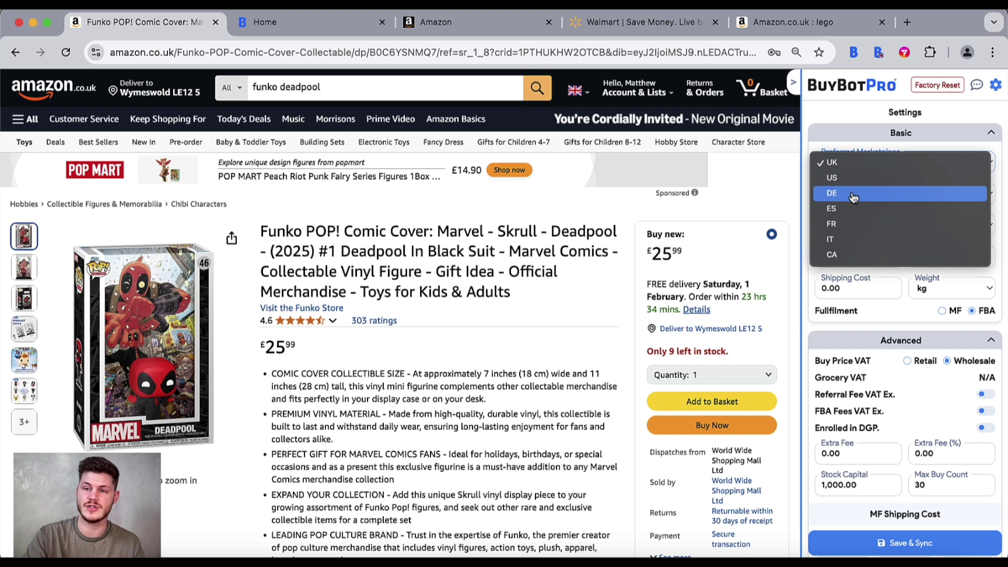
left_click(846, 129)
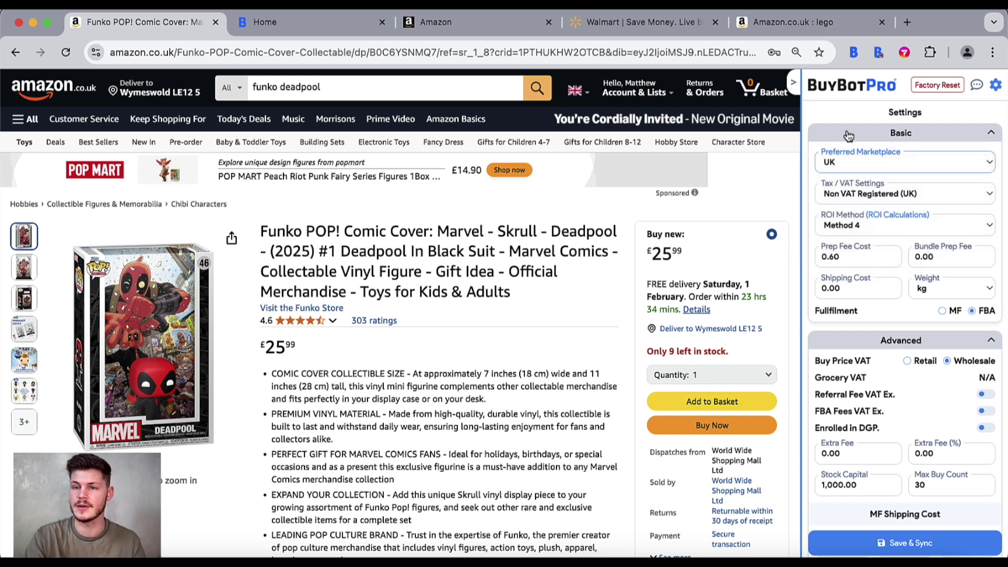
left_click(862, 196)
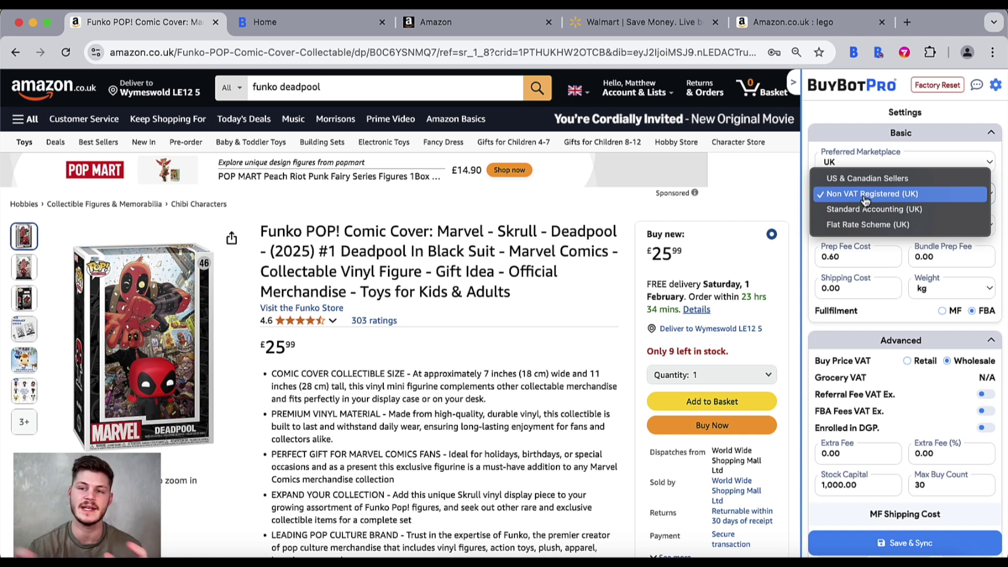
left_click(853, 183)
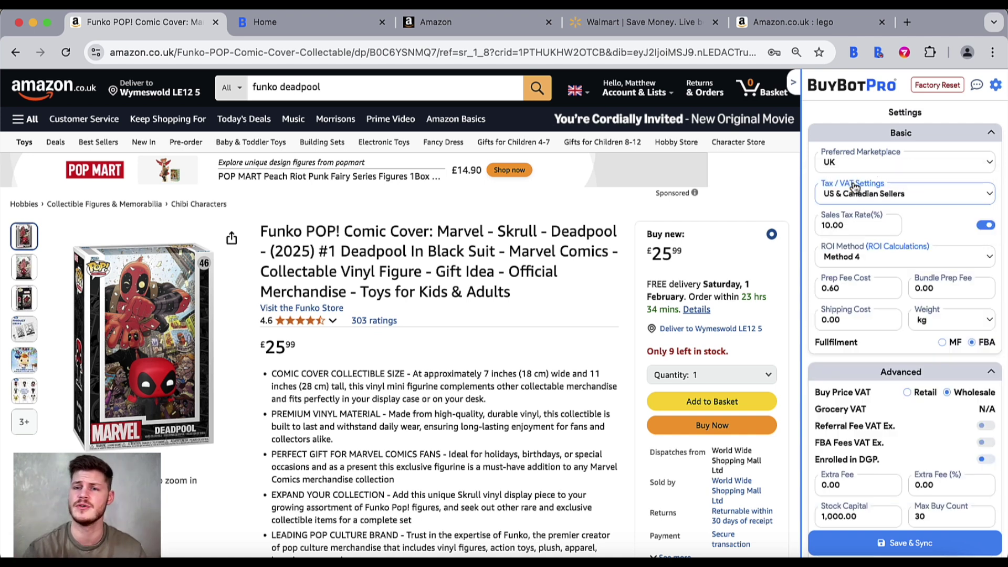
Review the formulas behind the ROI calculation methods and set the fulfilment type to MF
mouse_move(854, 186)
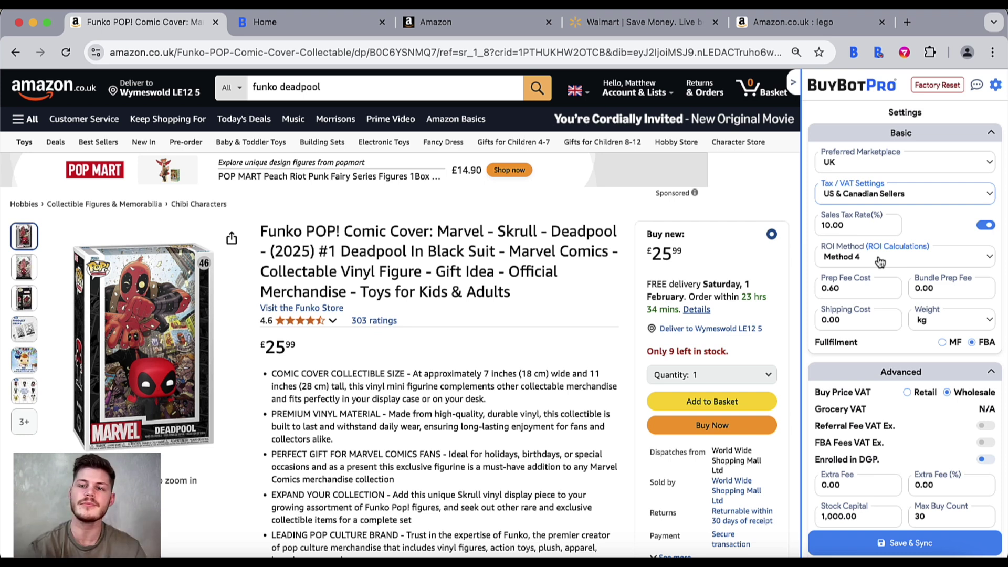
mouse_move(883, 257)
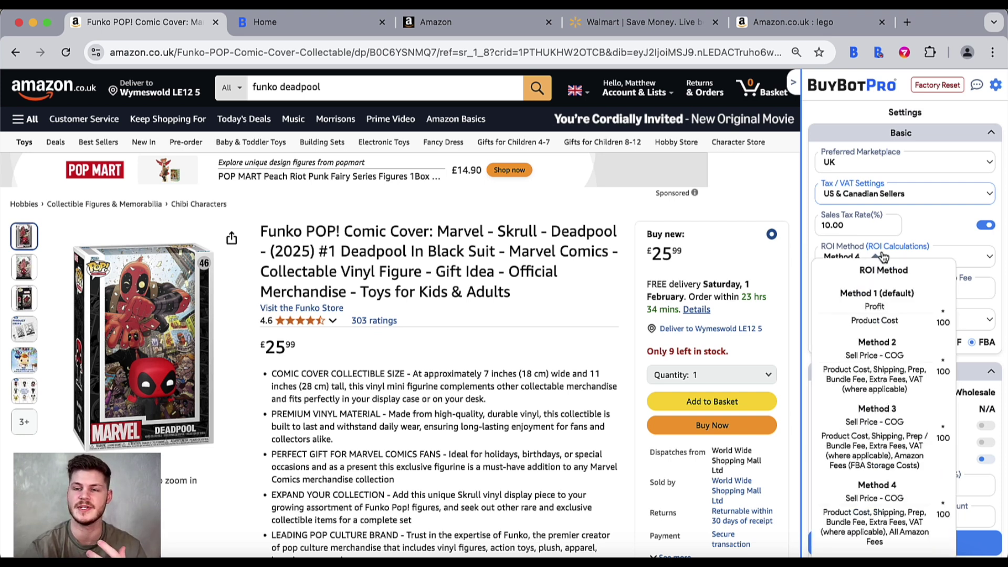
scroll(883, 256, "down", 3)
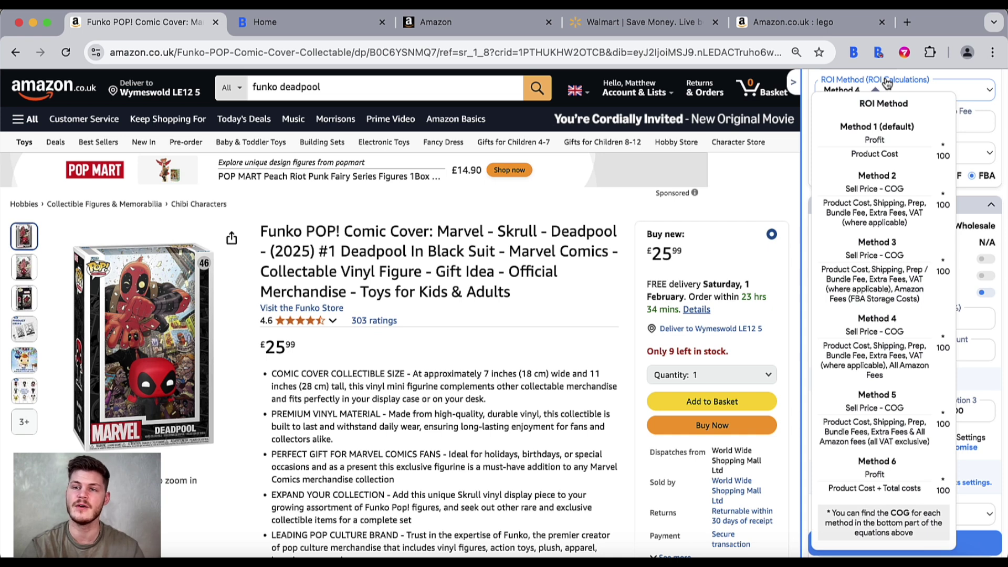
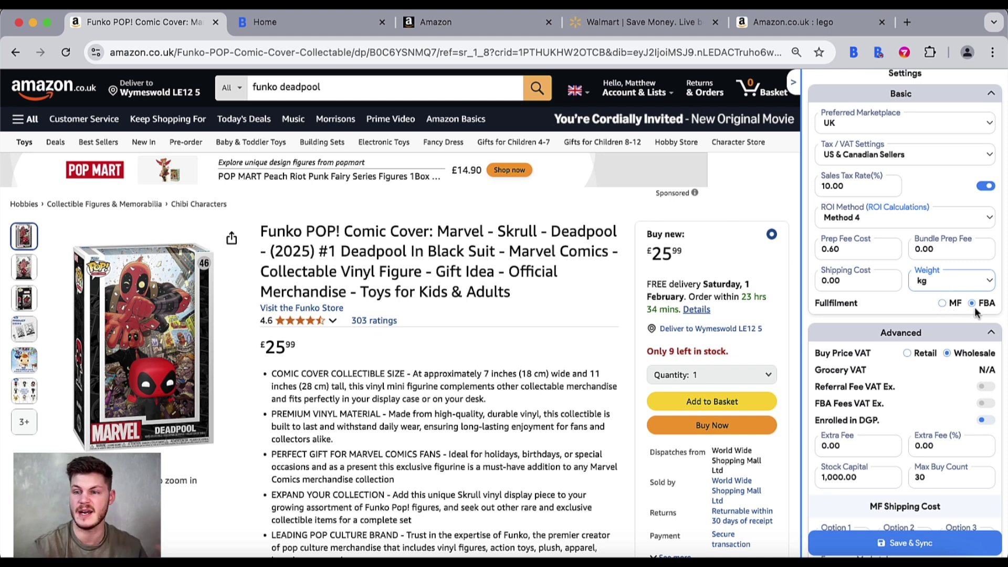
left_click(942, 304)
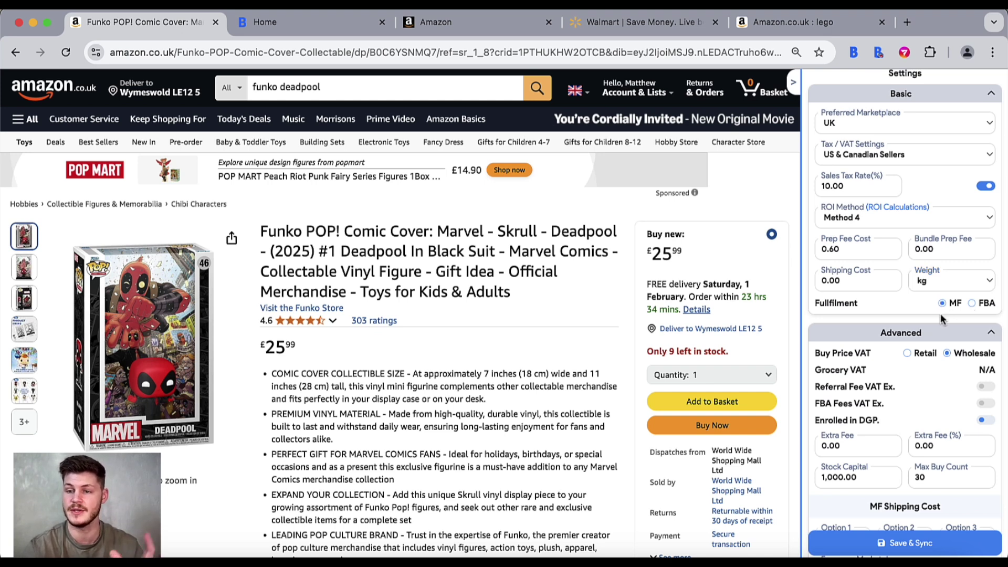
Look through the Advanced, Personalisation, BBP Score Adjuster, Integrations and BBP sections of the settings
scroll(928, 383, "down", 4)
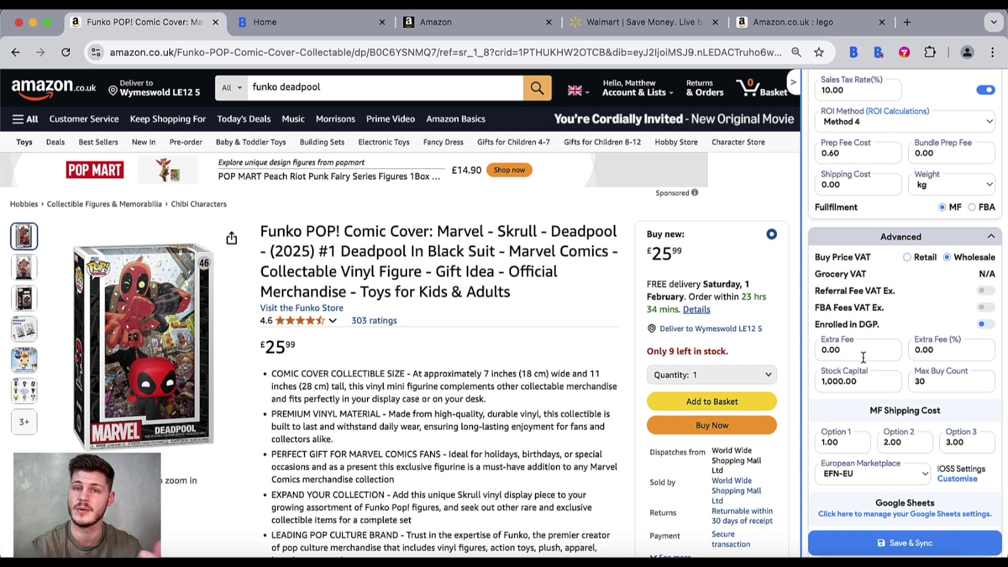
scroll(927, 352, "down", 15)
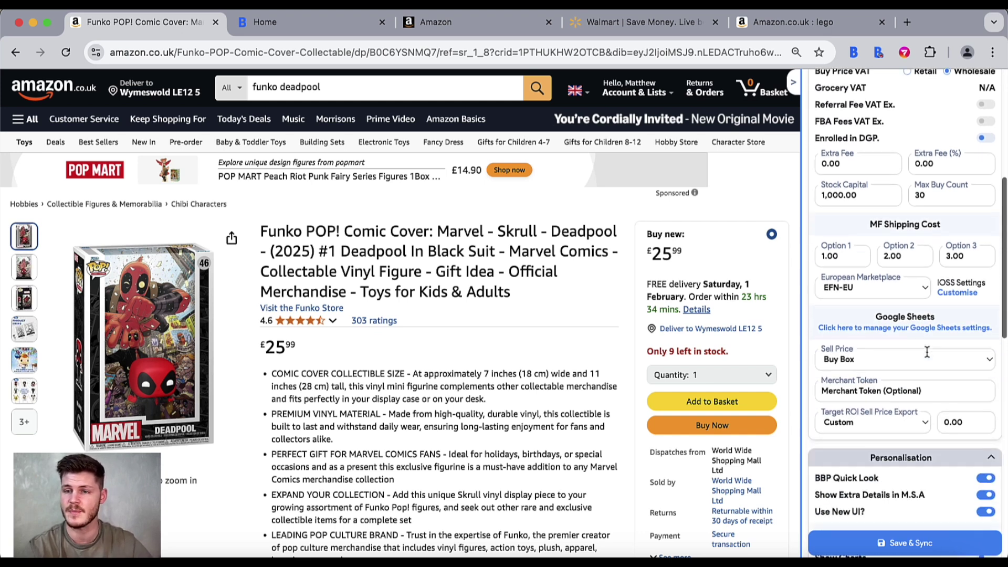
scroll(927, 350, "up", 1)
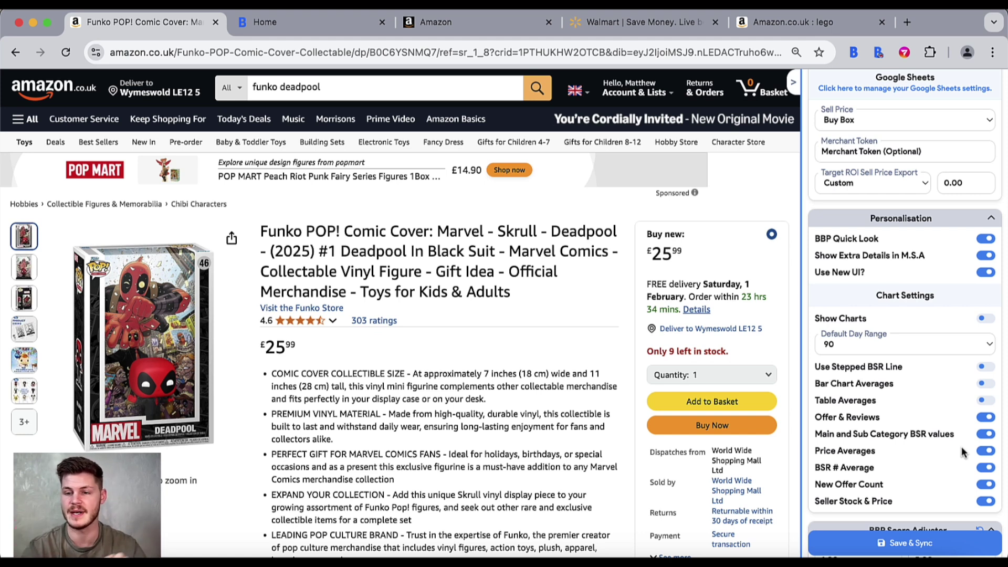
scroll(962, 446, "down", 3)
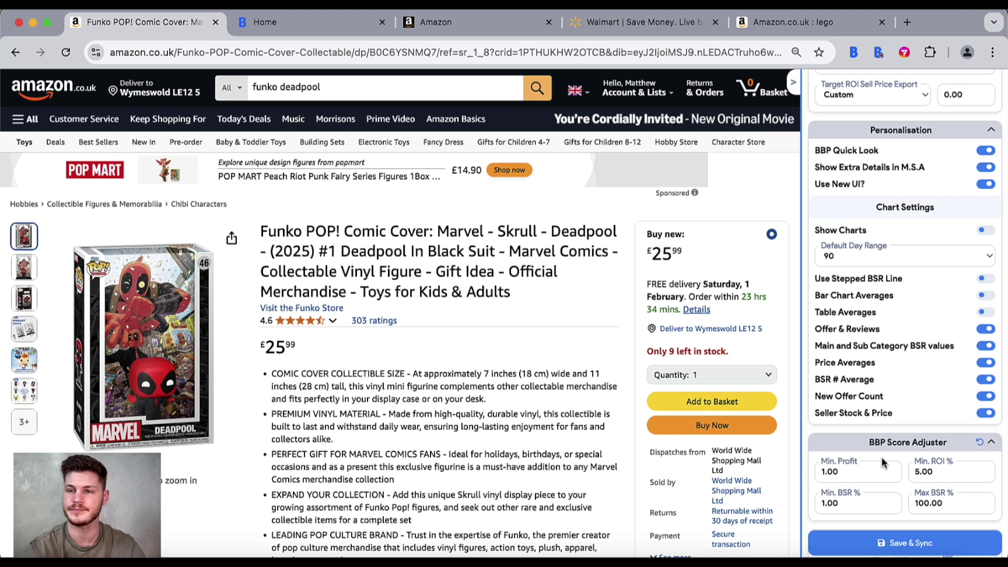
scroll(881, 457, "down", 6)
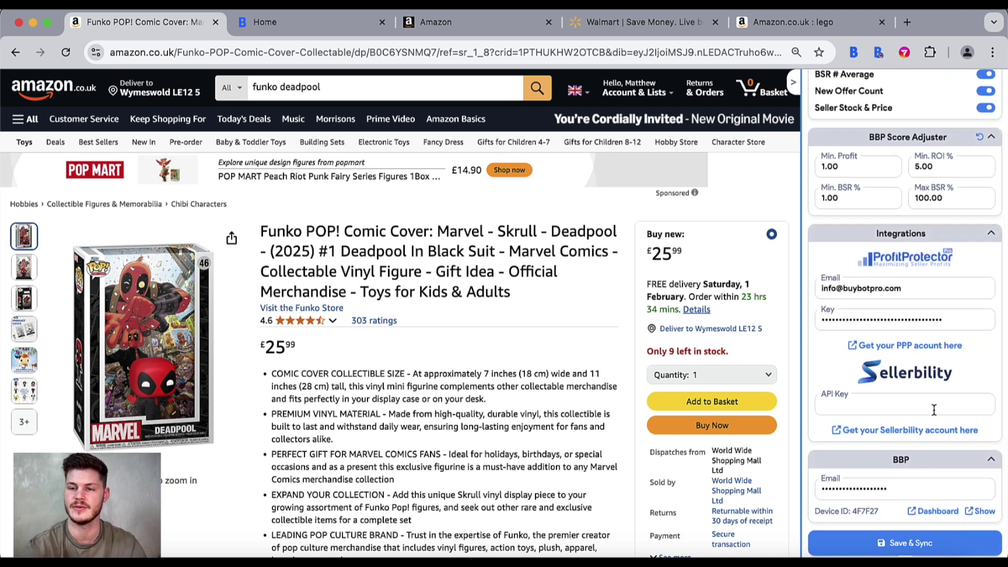
scroll(934, 409, "down", 1)
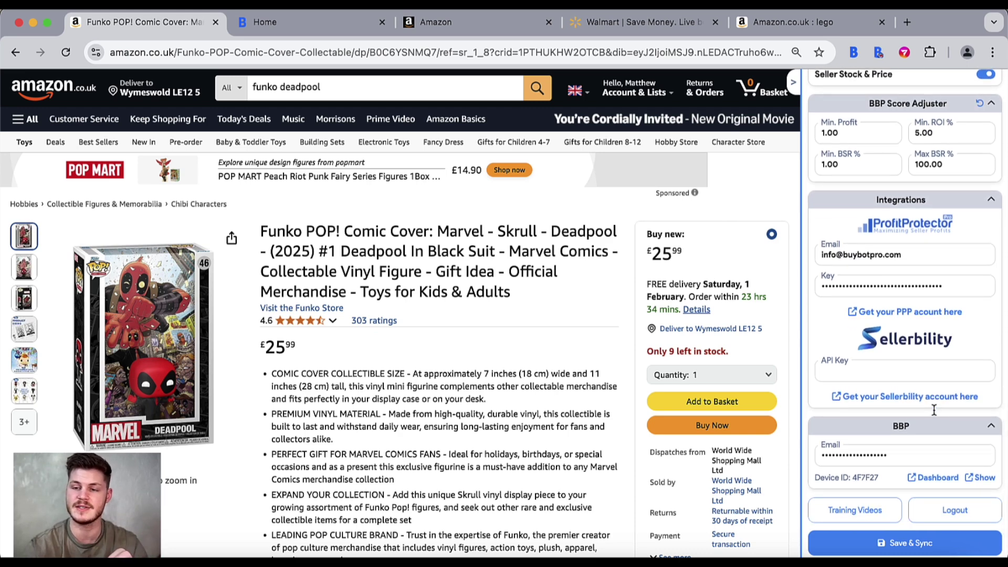
Set Tax / VAT Settings to Non VAT Registered (UK) in the Basic settings, and save and sync the settings
scroll(934, 410, "up", 10)
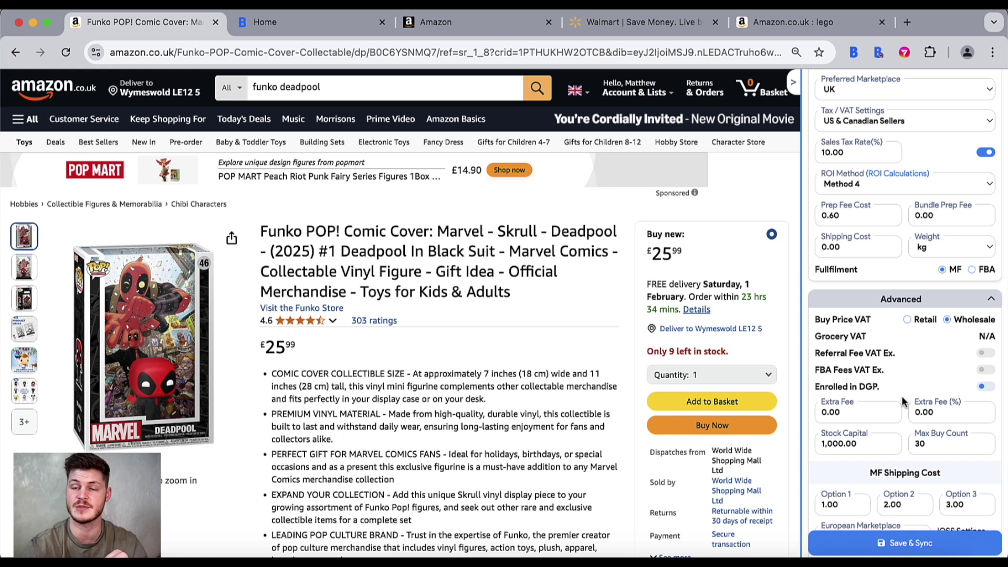
scroll(902, 402, "up", 2)
left_click(887, 182)
left_click(882, 198)
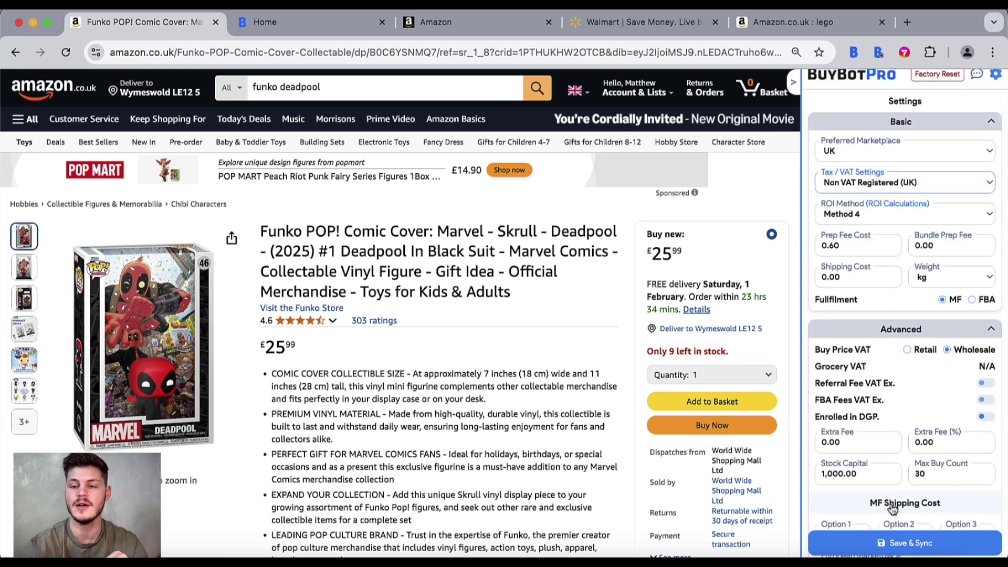
left_click(894, 542)
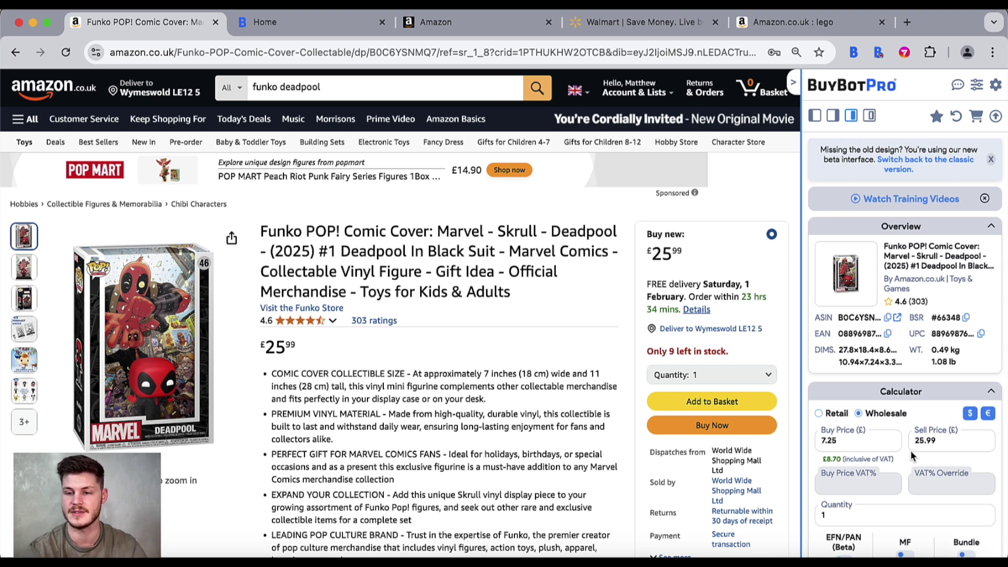
Look through the Overview, Calculator and Dashboard sections of the panel for the Funko Deadpool product
scroll(910, 449, "down", 3)
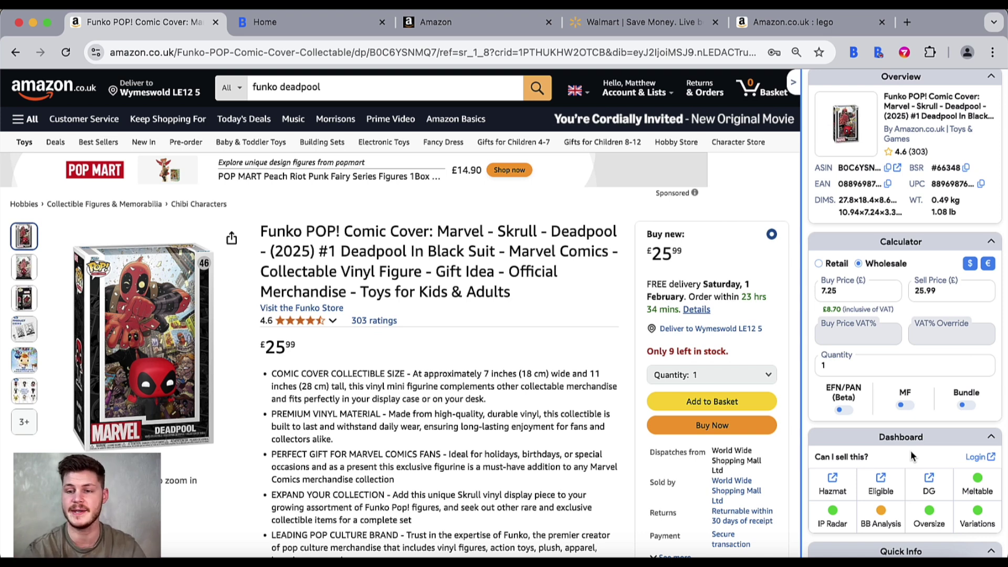
scroll(910, 449, "down", 3)
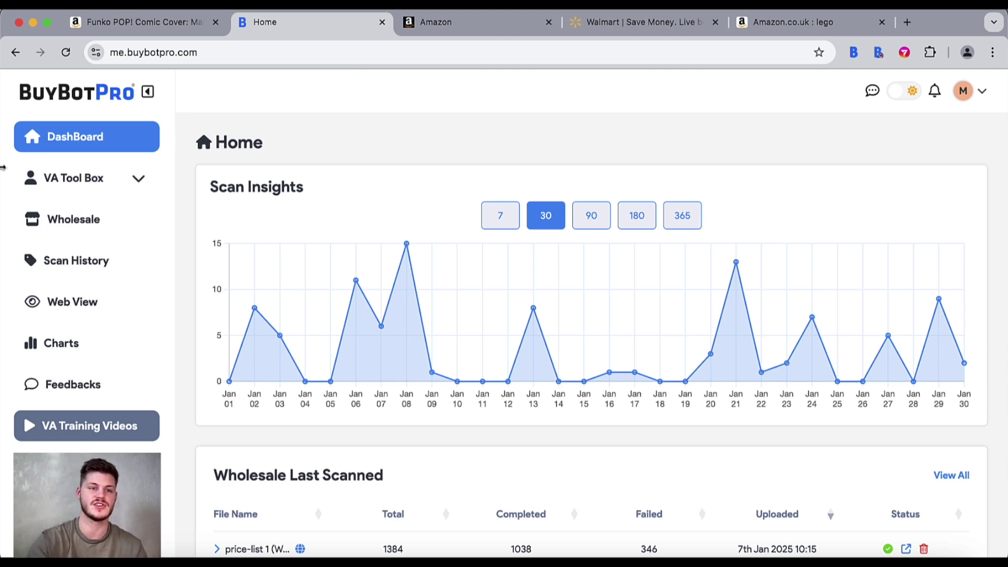
Browse the Web View, Scan History, Charts and Wholesale pages of the BuyBotPro web dashboard
left_click(72, 304)
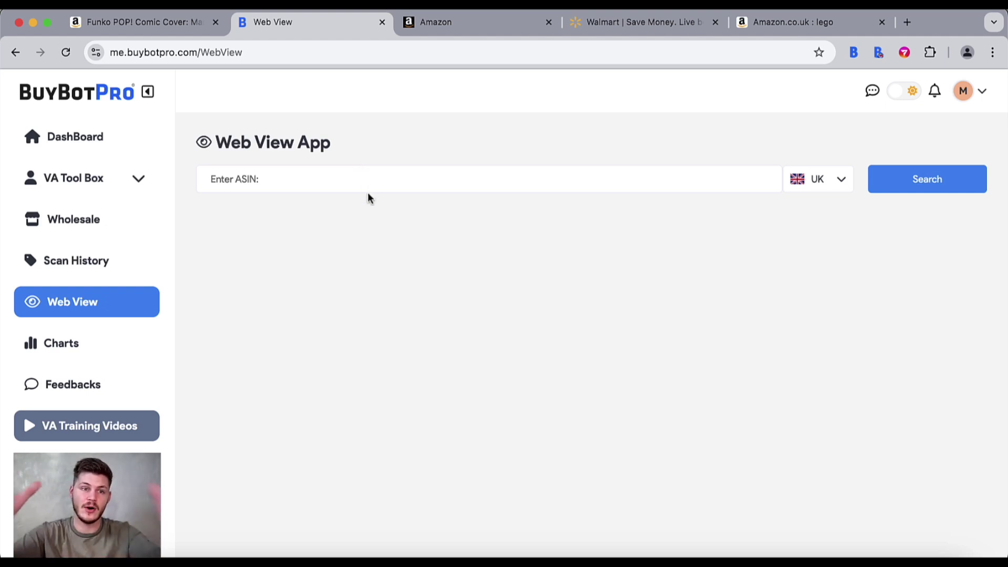
left_click(68, 257)
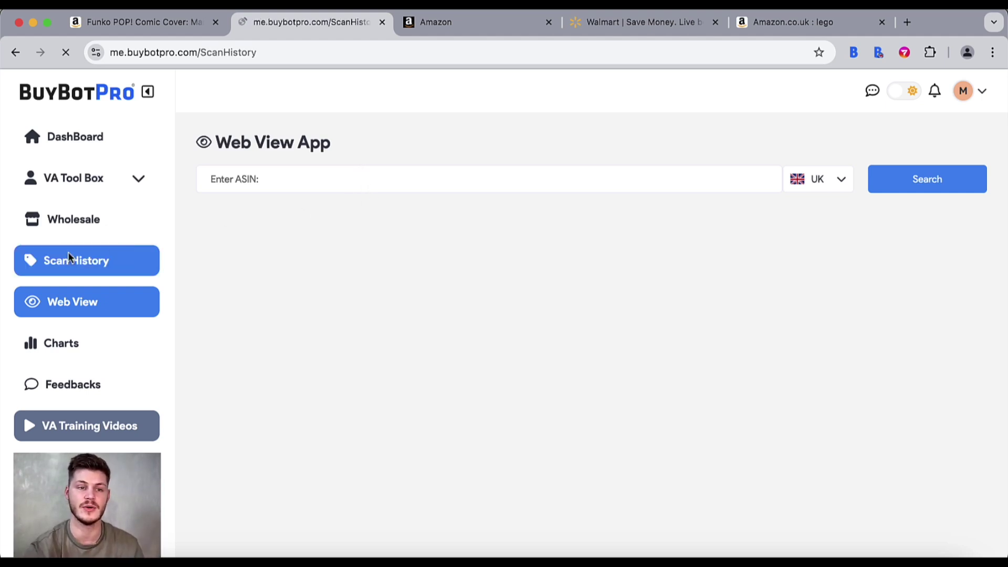
left_click(75, 344)
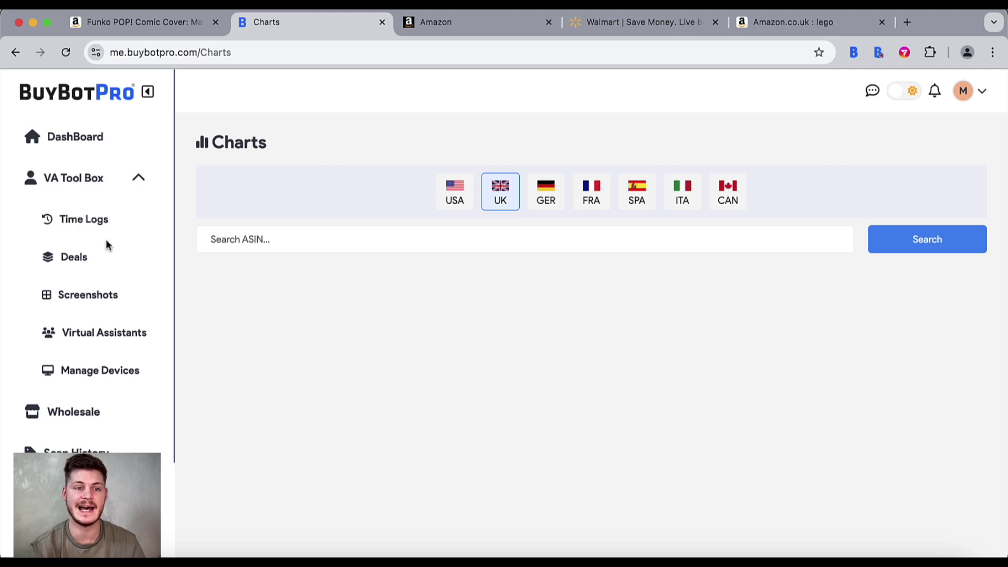
left_click(90, 417)
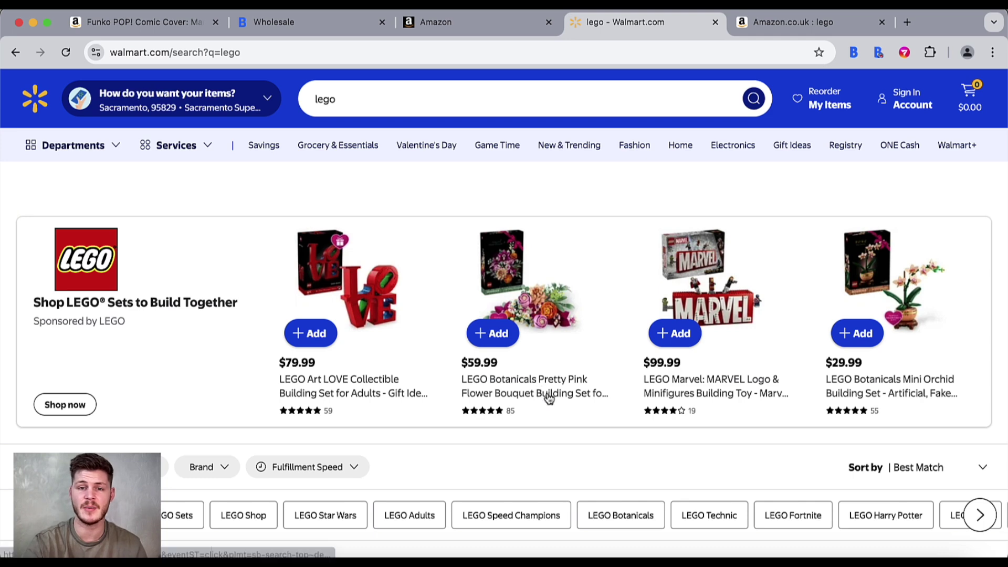
Open the LEGO Creator 3 in 1 Exotic Parrot product page from the Walmart search results for lego
scroll(553, 416, "down", 5)
scroll(555, 416, "down", 2)
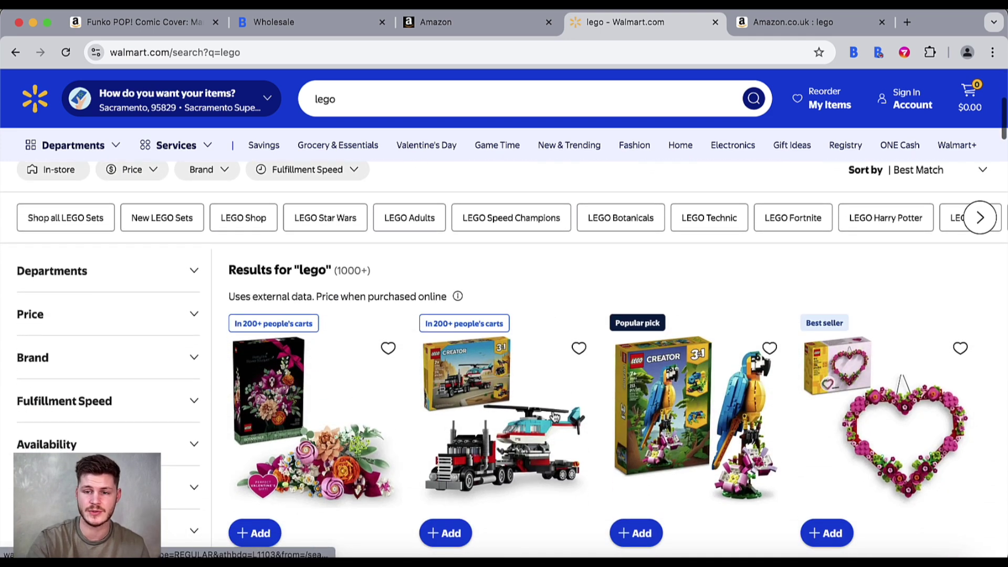
left_click(695, 326)
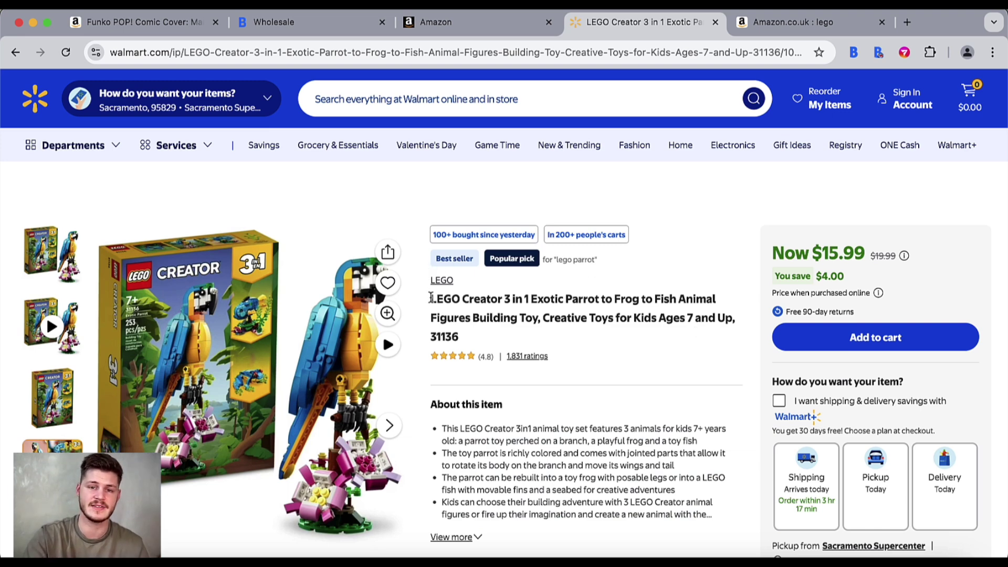
Run a BuyBotPro search on co.uk using the full title of the Walmart LEGO parrot product
left_click_drag(431, 299, 460, 337)
right_click(461, 337)
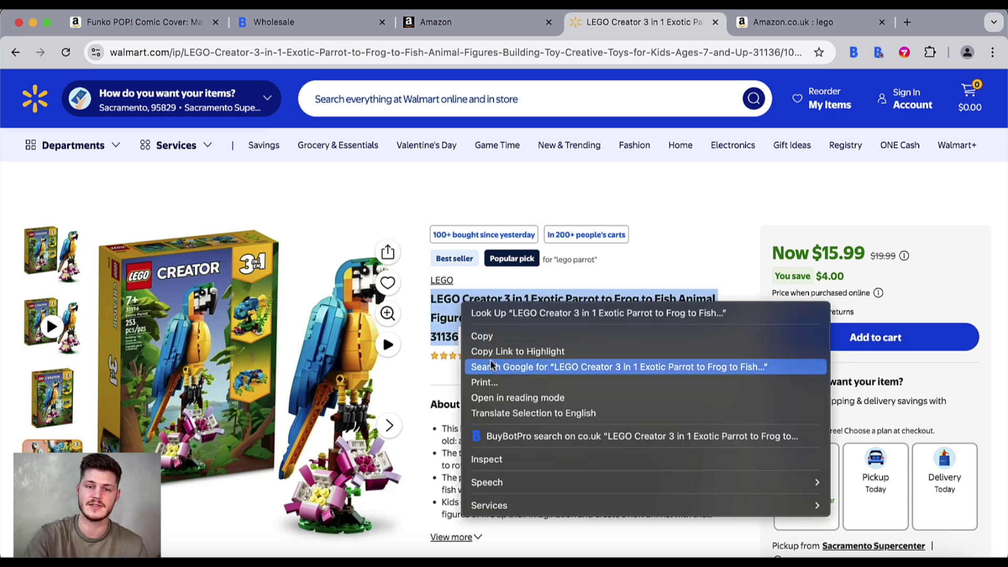
left_click(514, 438)
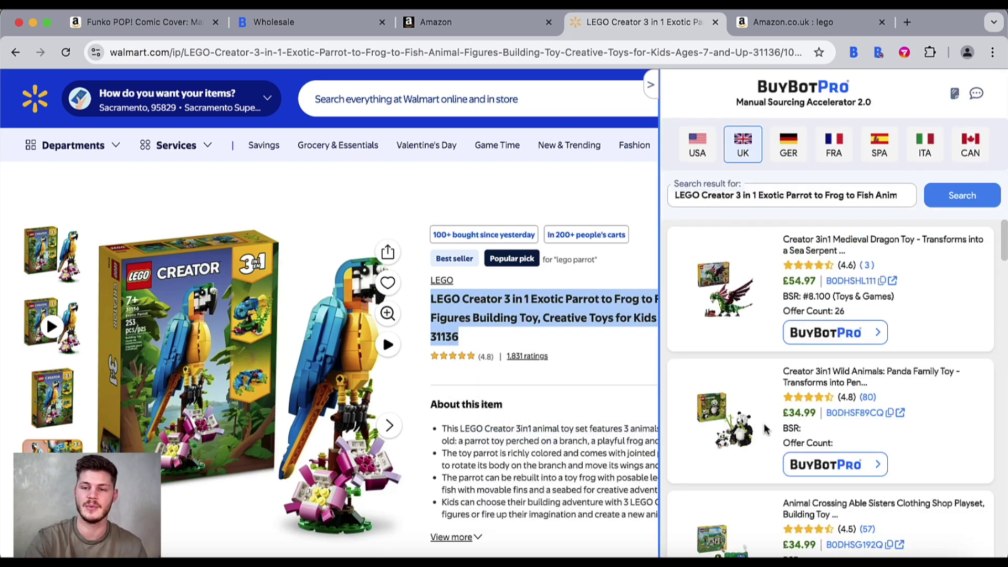
Open the BuyBotPro analysis of the matching £16.99 LEGO parrot listing, and collapse the sourcing panel
scroll(764, 429, "down", 10)
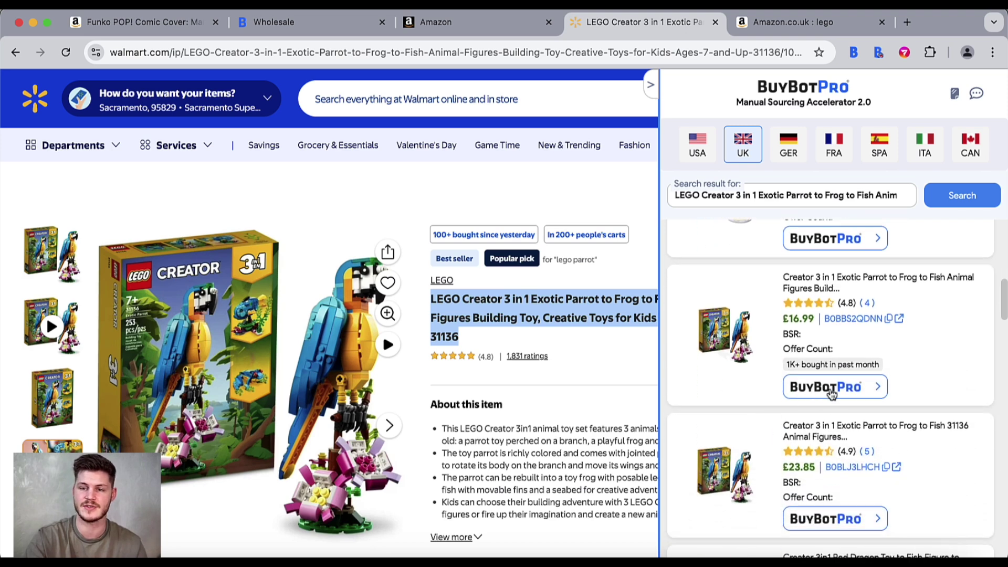
left_click(830, 388)
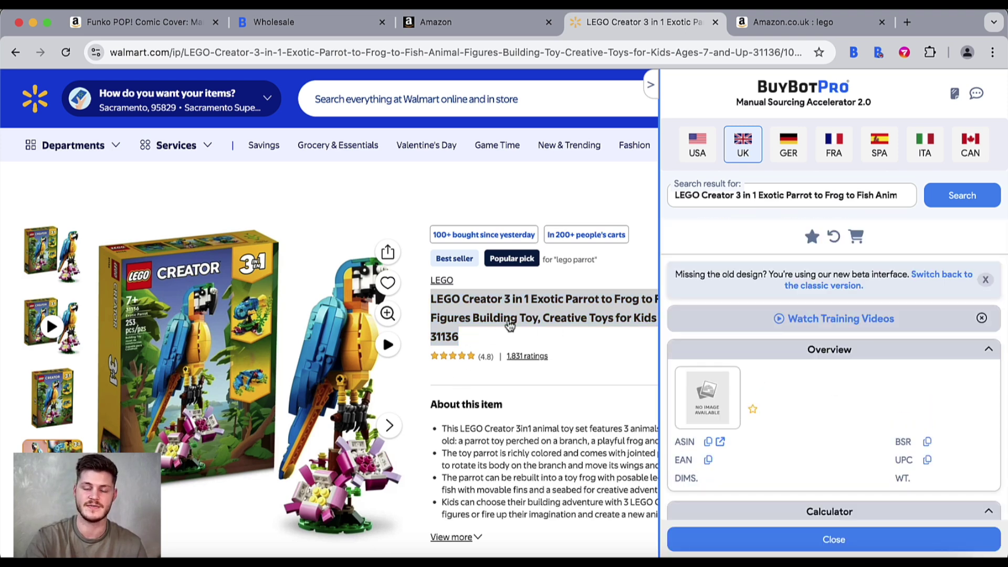
left_click(652, 81)
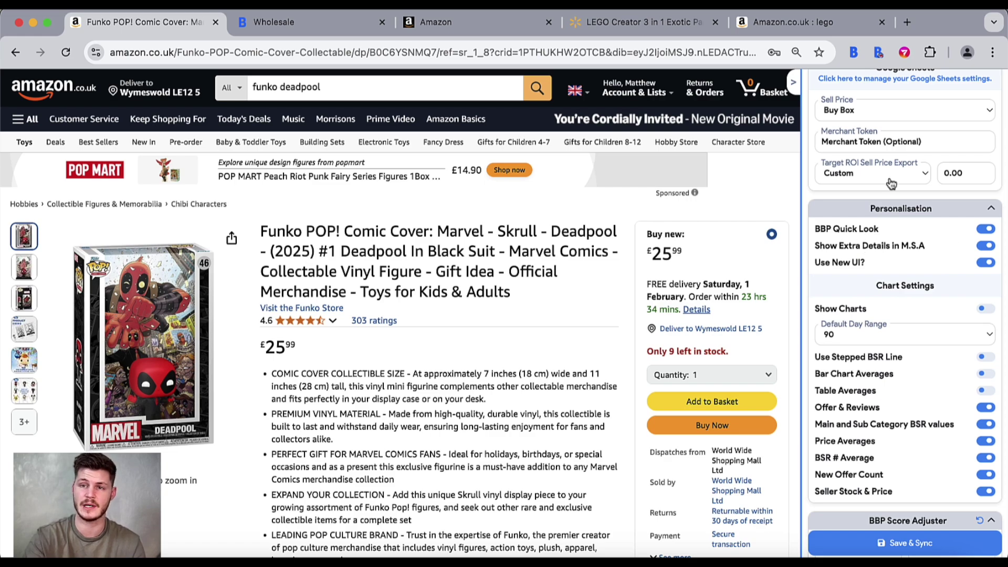
Switch to the Amazon.co.uk search results for lego and examine the BuyBotPro quick-look boxes beneath the products
left_click(809, 22)
scroll(584, 441, "down", 5)
scroll(583, 441, "down", 10)
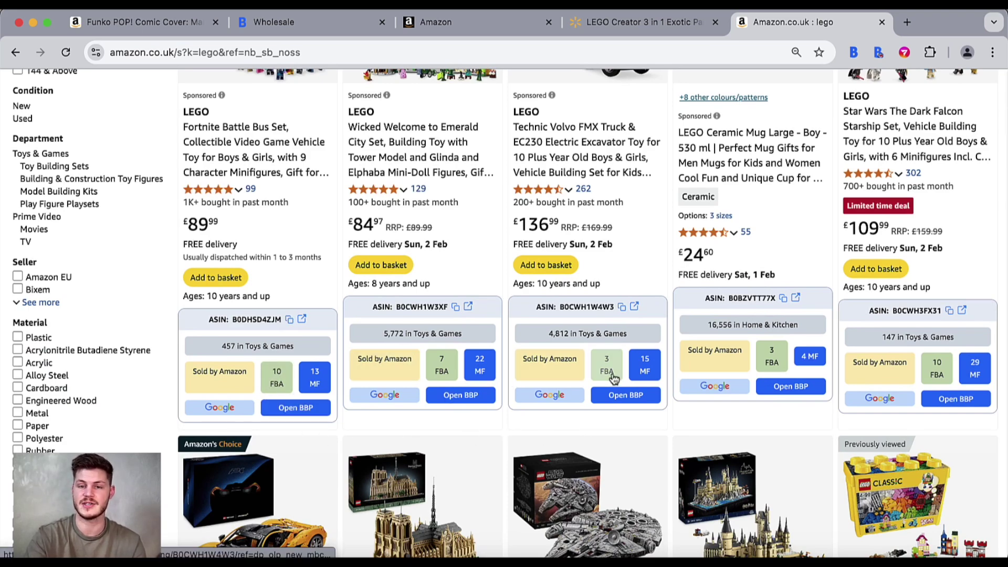
scroll(712, 430, "down", 10)
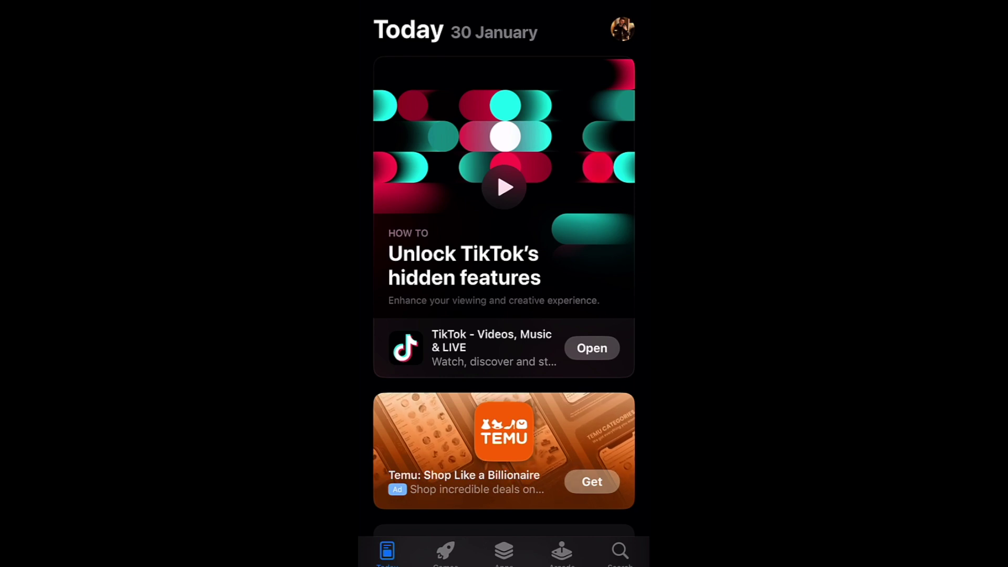
Search the App Store on the phone for buybotgo and open the BuyBotGo app page
left_click(619, 551)
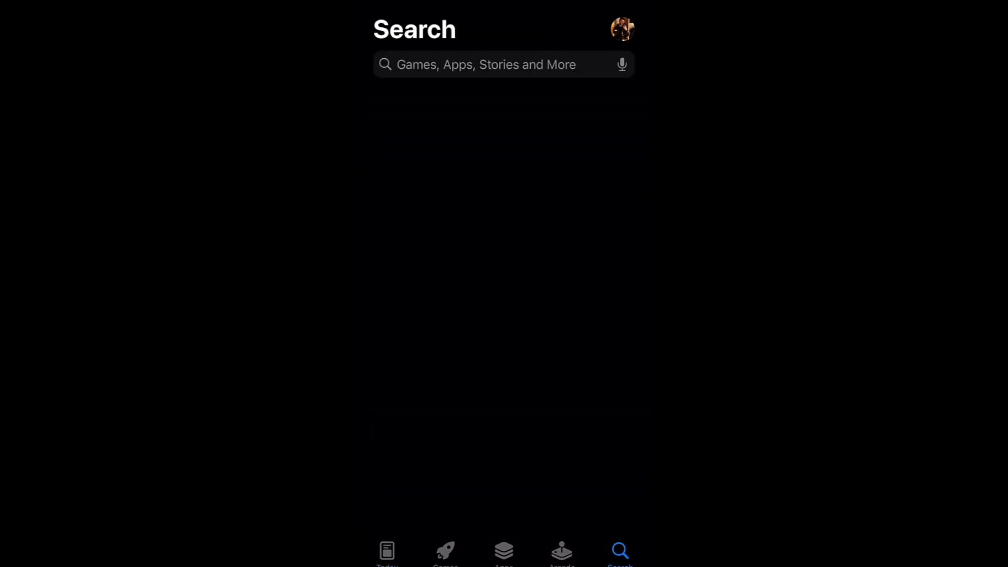
type("b")
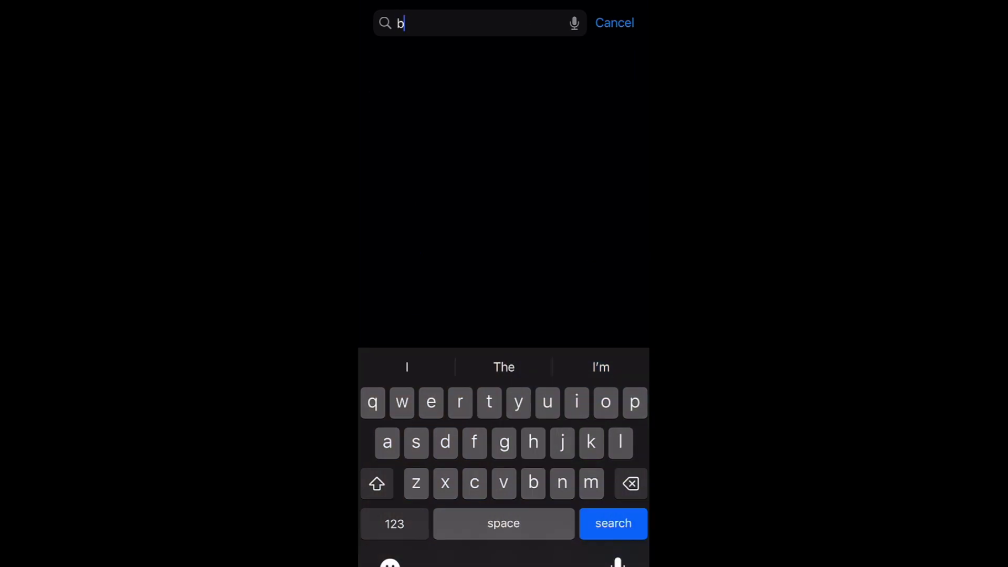
type("uybotgo")
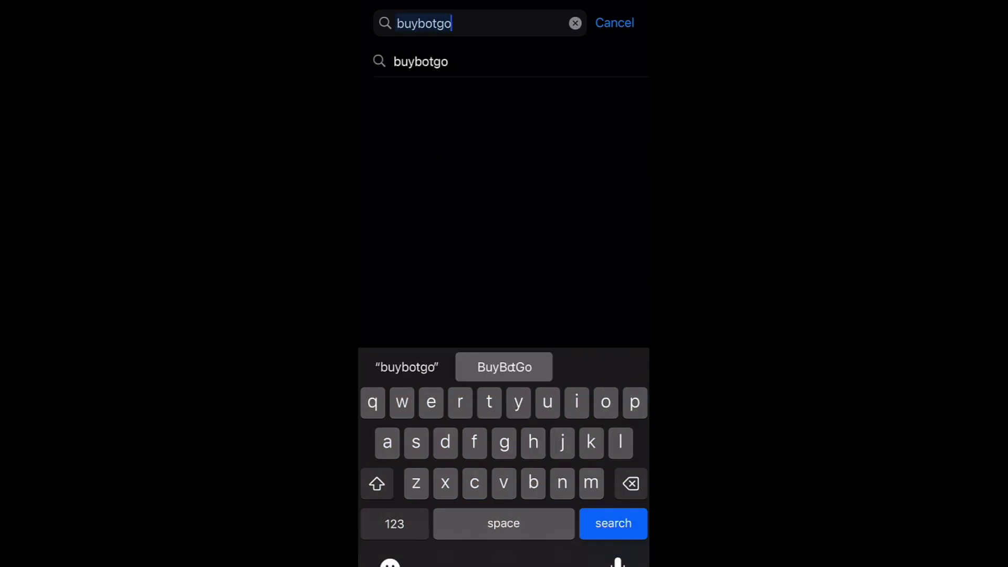
key("Return")
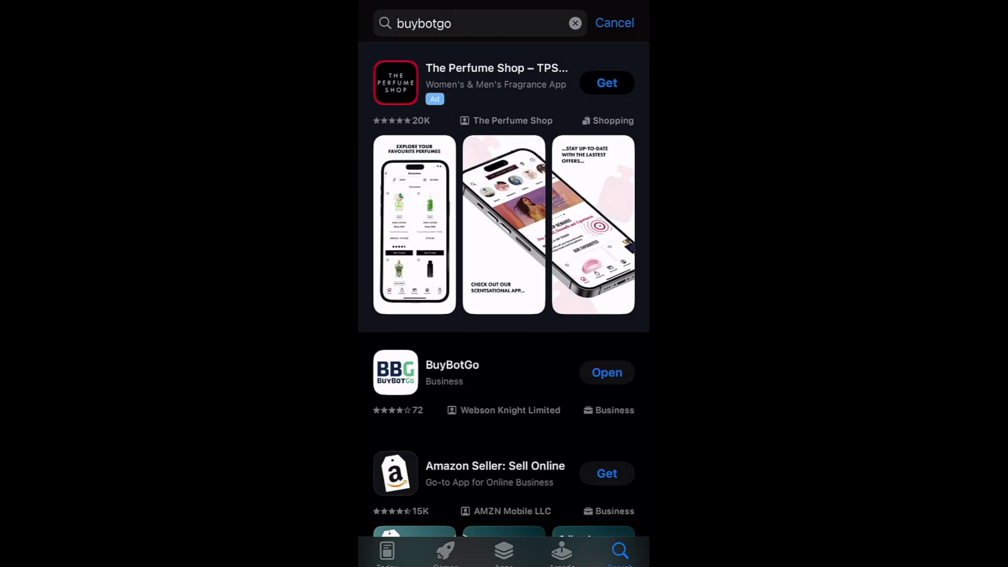
left_click(452, 372)
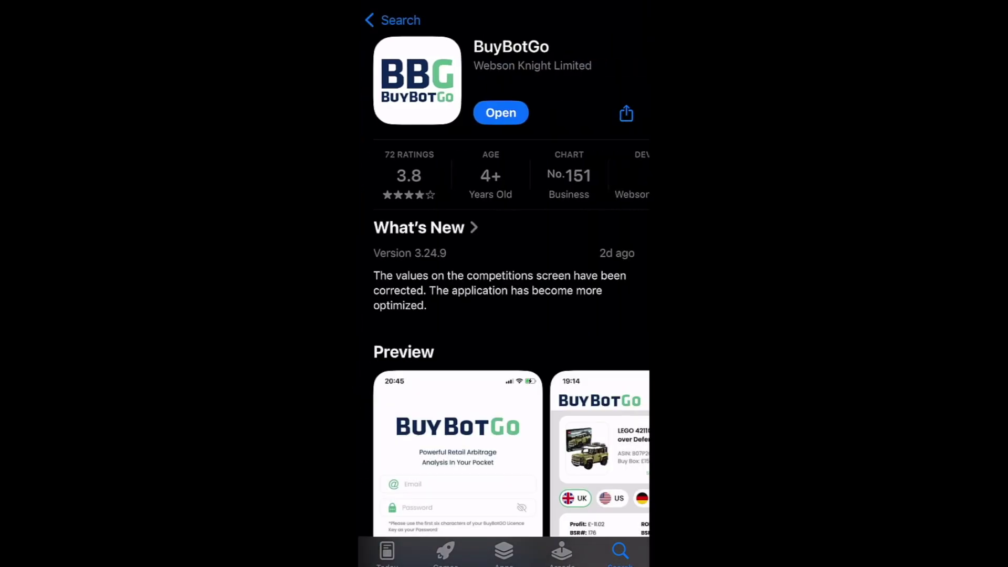